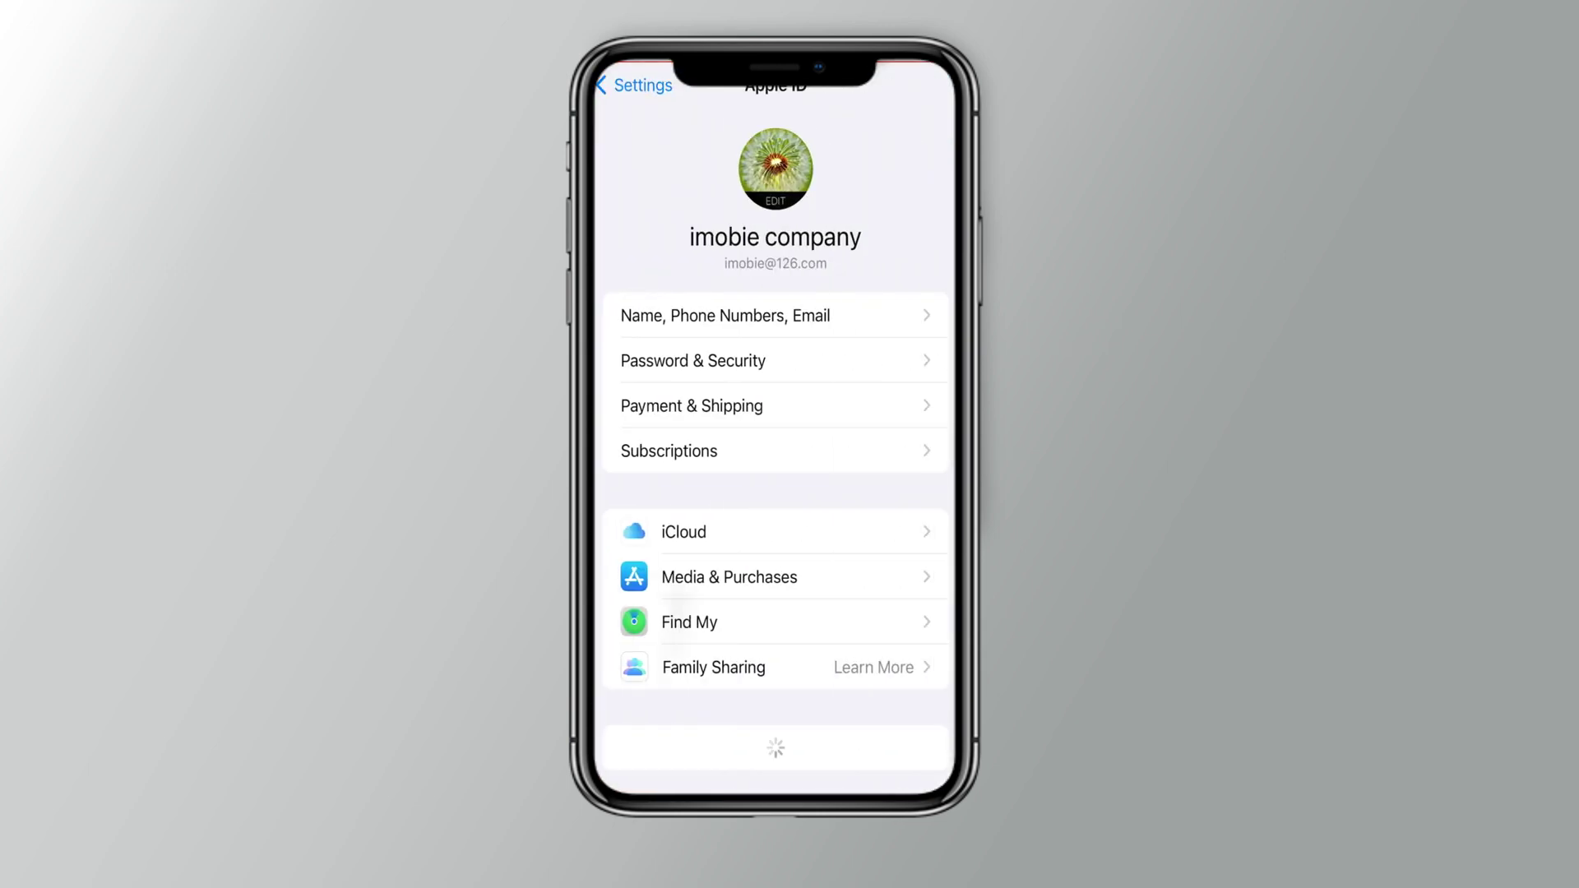
pyautogui.scroll(-2, 775, 495)
# Open the account's iCloud settings, which prompts for the Apple ID and password.
pyautogui.click(775, 438)
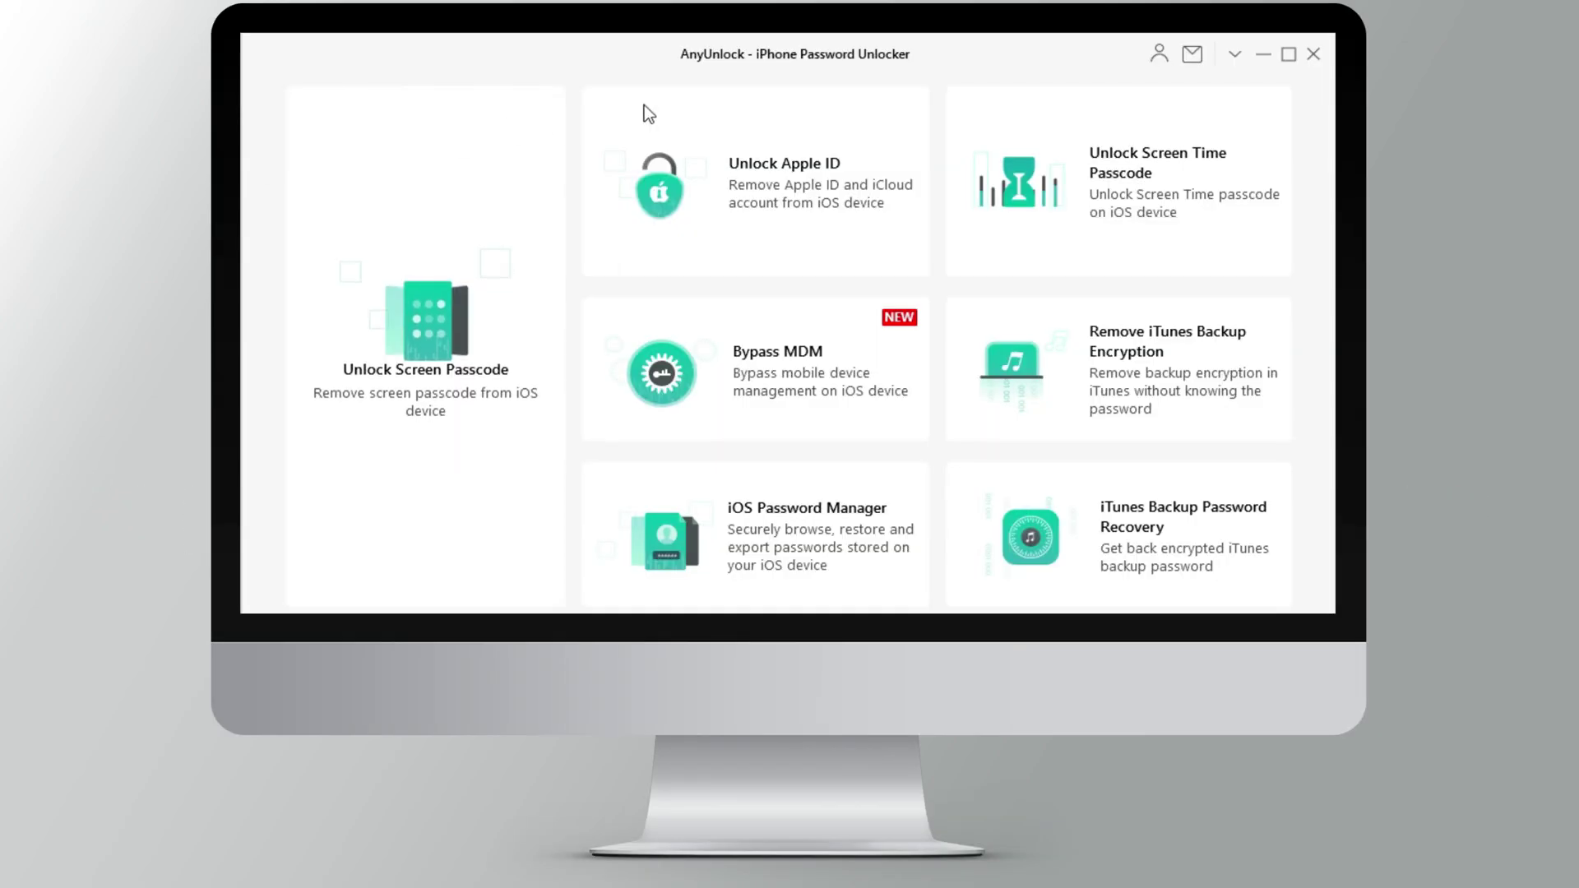
# Choose AnyUnlock's Unlock Apple ID mode for the connected iPhone.
pyautogui.click(734, 191)
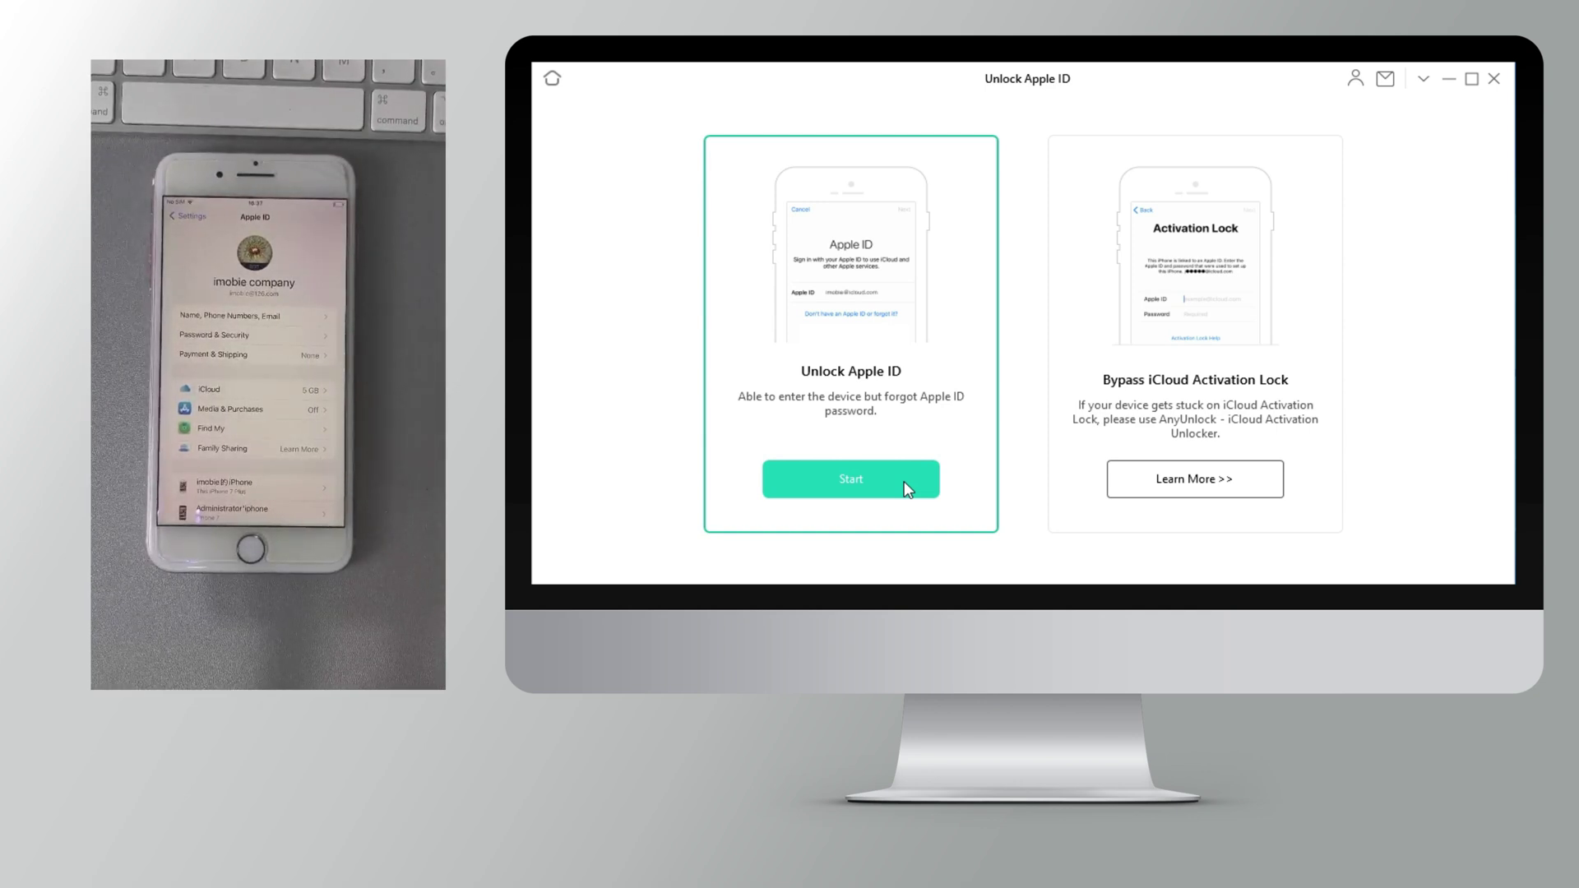
# Start Unlock Apple ID and confirm Unlock Now to remove the Apple ID.
pyautogui.click(904, 482)
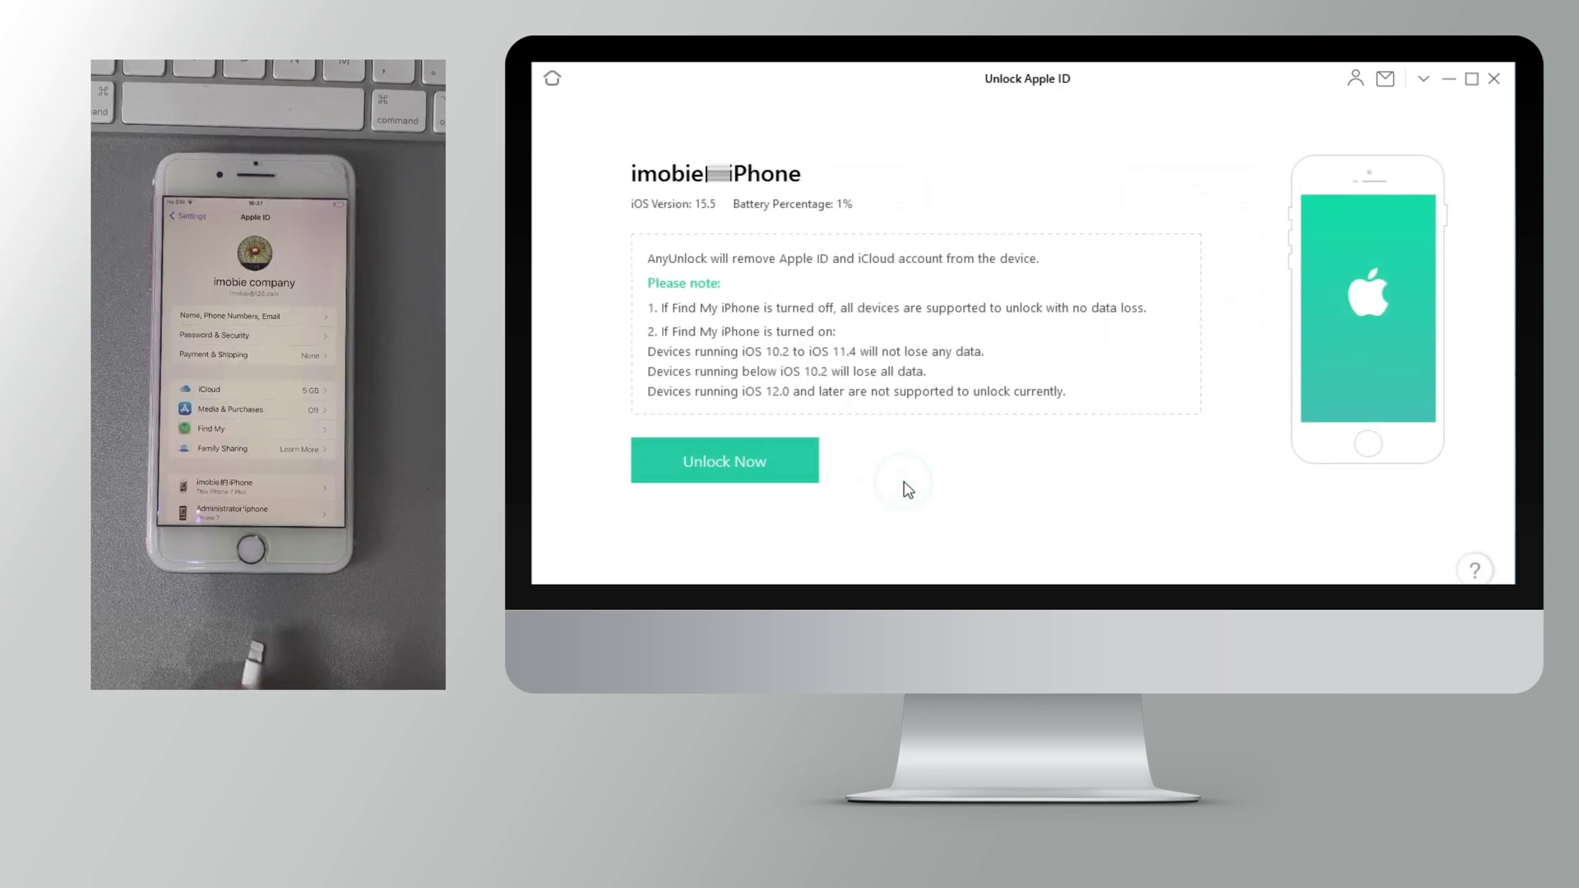
pyautogui.click(805, 478)
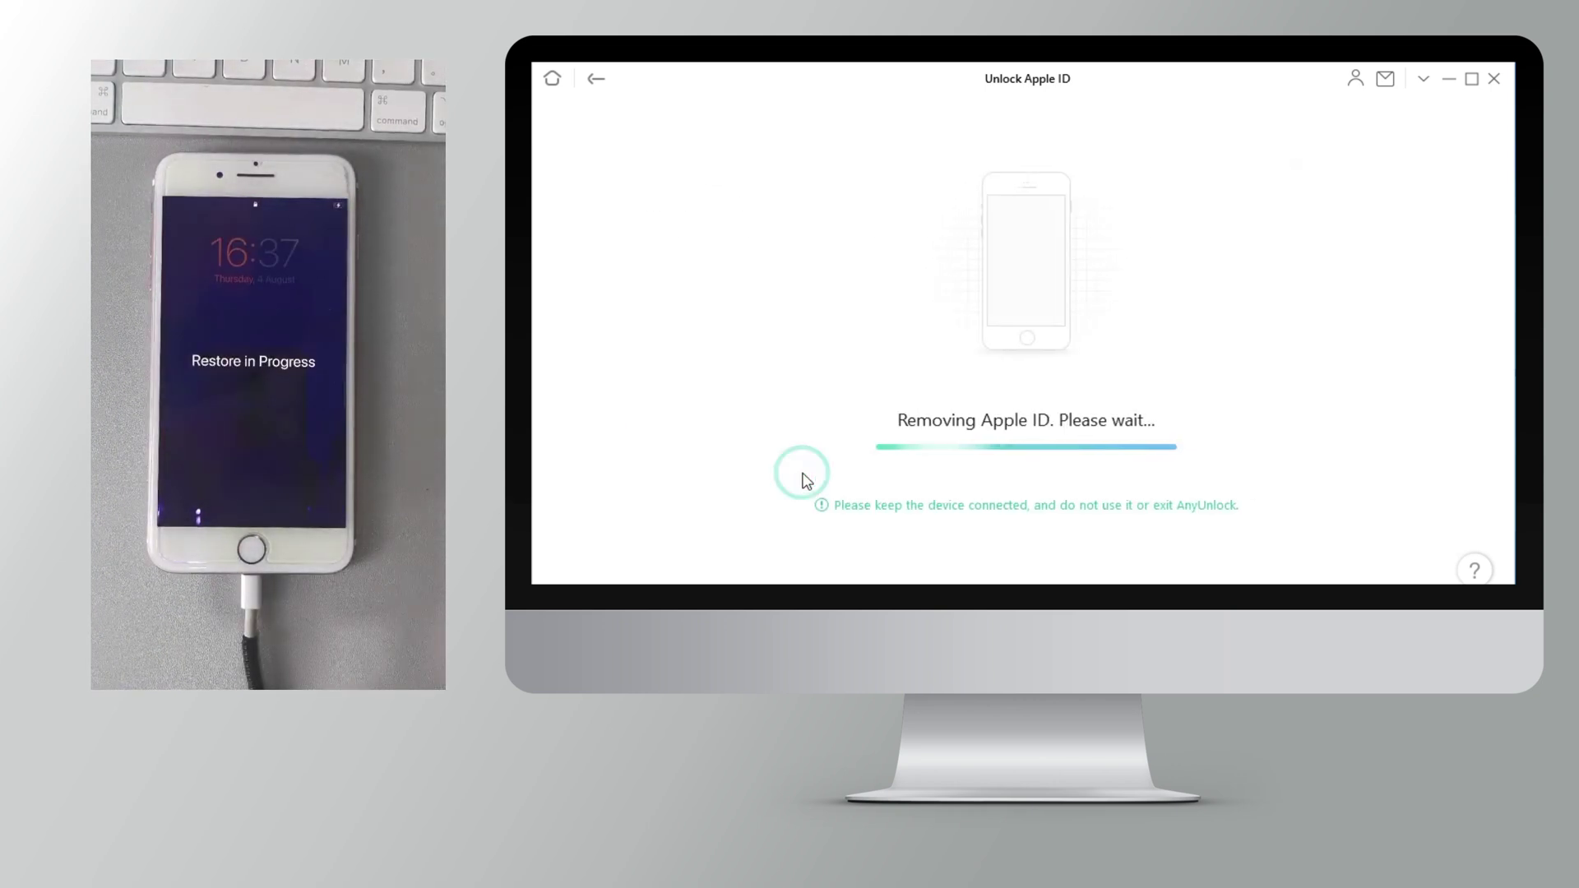